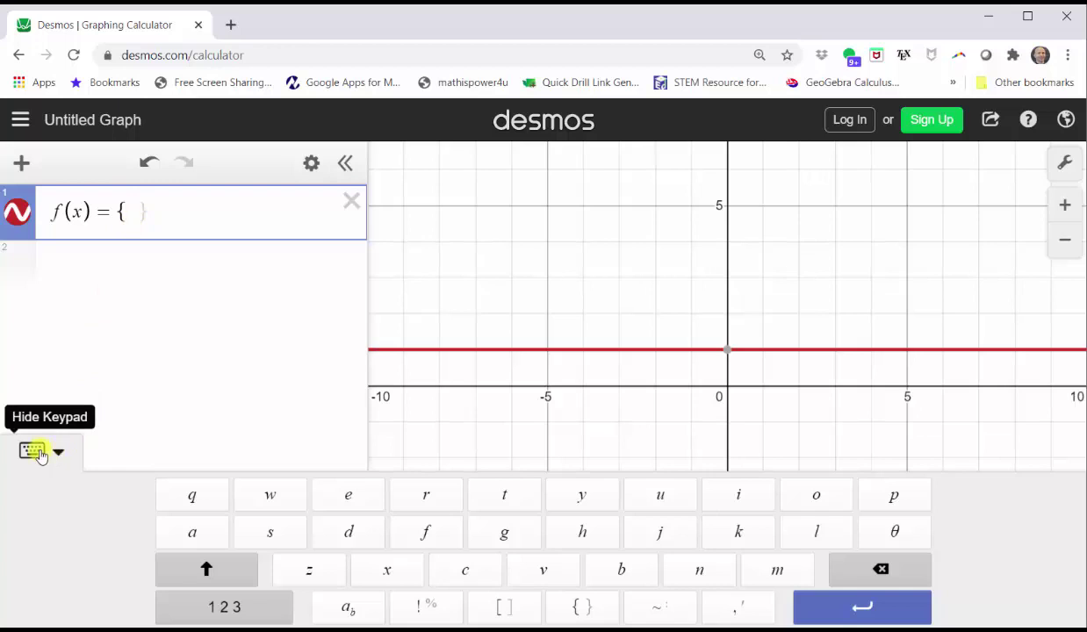
Step: Enter the first piece of the piecewise function f(x): for x < 3, the expression −2/3x + 1
left_click(224, 608)
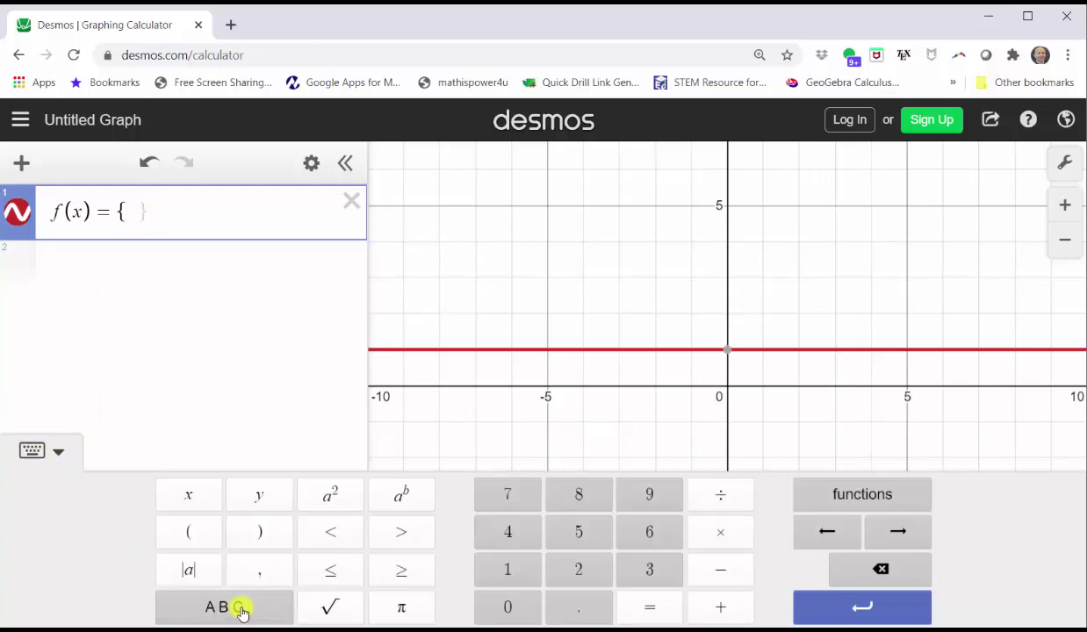
left_click(189, 495)
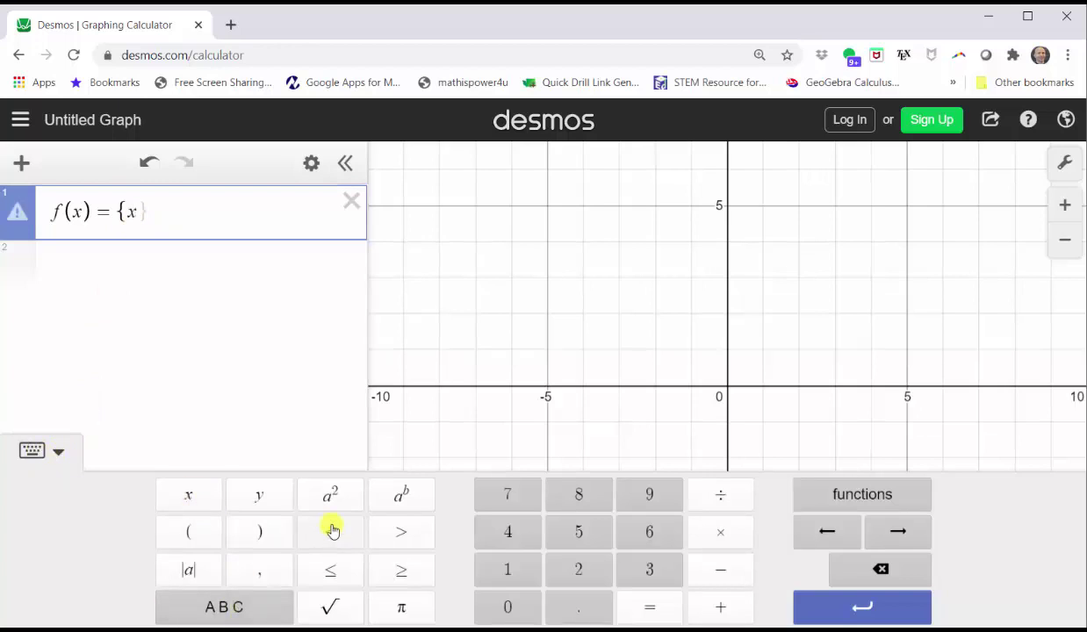
left_click(331, 532)
left_click(654, 569)
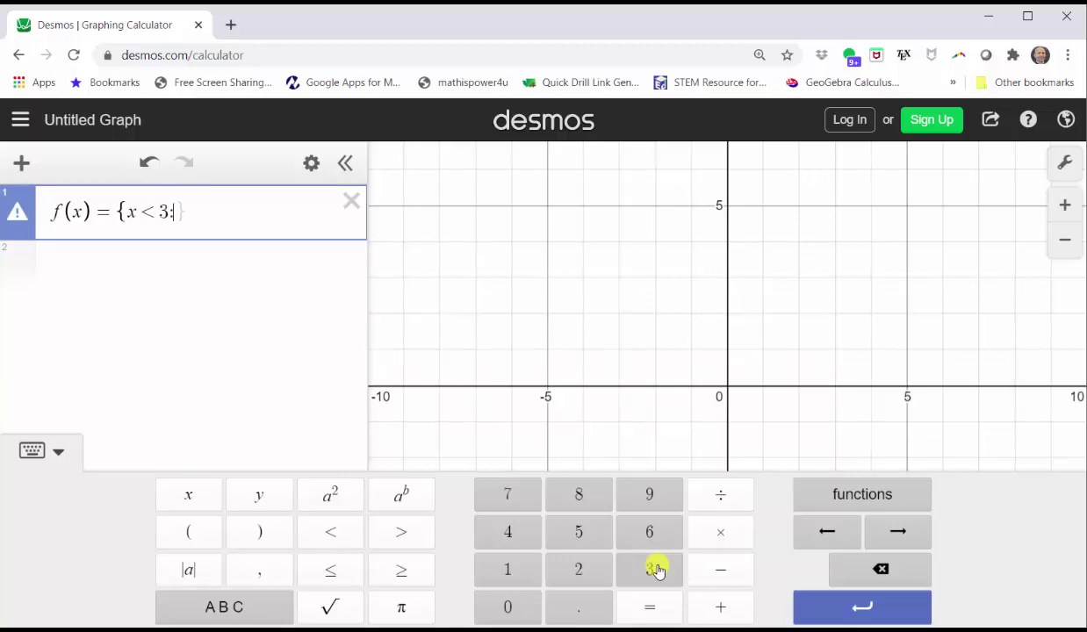
type("2/3")
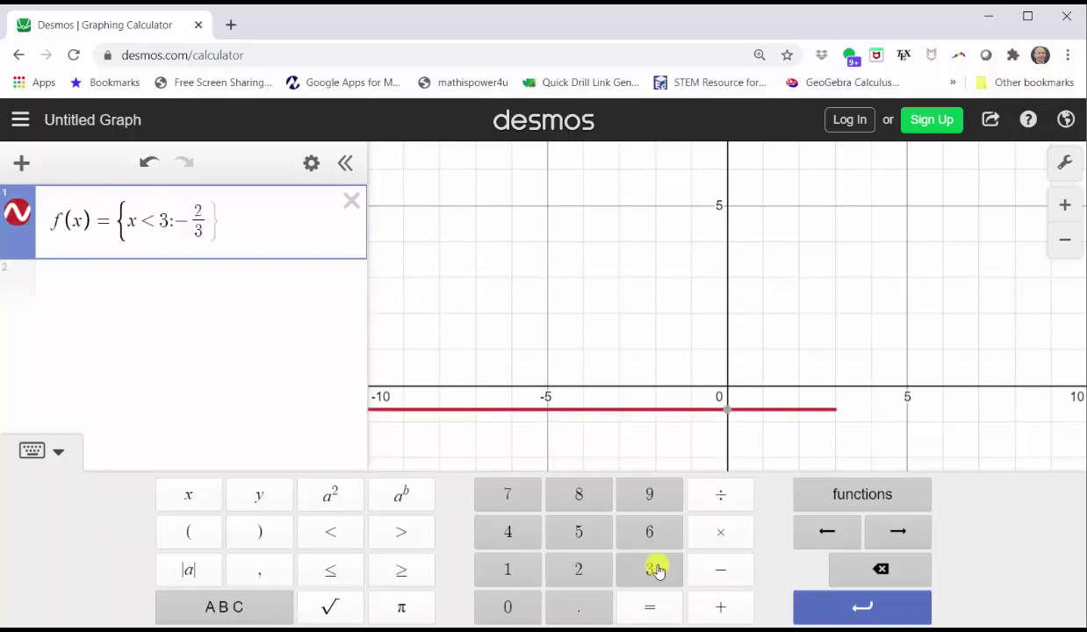
type("x+1")
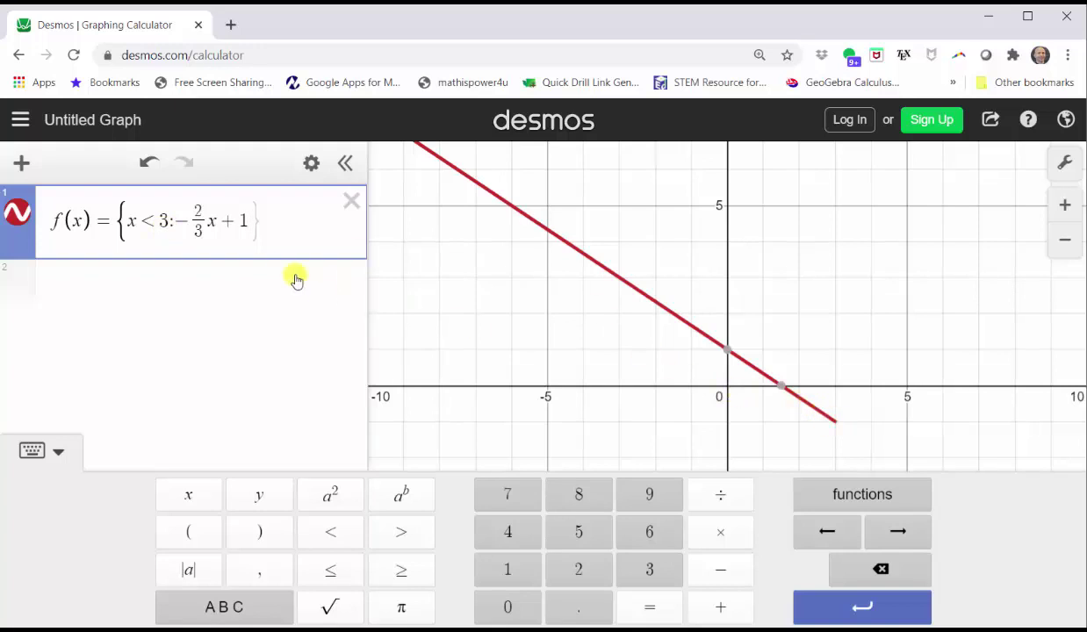
Step: Add the second piece to f(x), 1/2x + 3/2 for x ≥ 3, and hide the on-screen keypad
type(",")
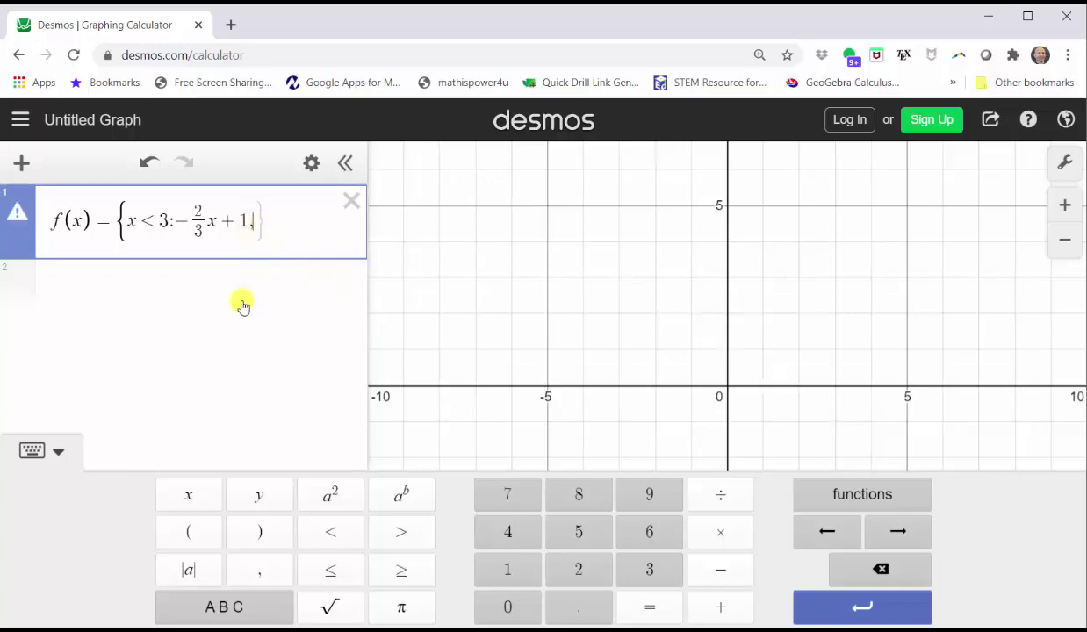
left_click(194, 495)
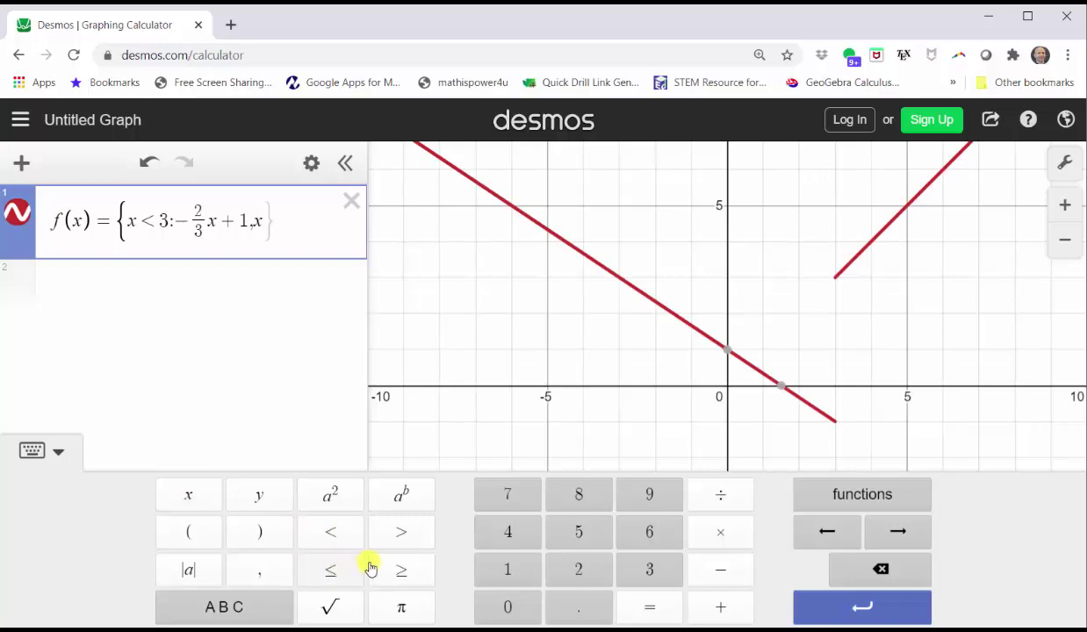
left_click(402, 572)
left_click(657, 570)
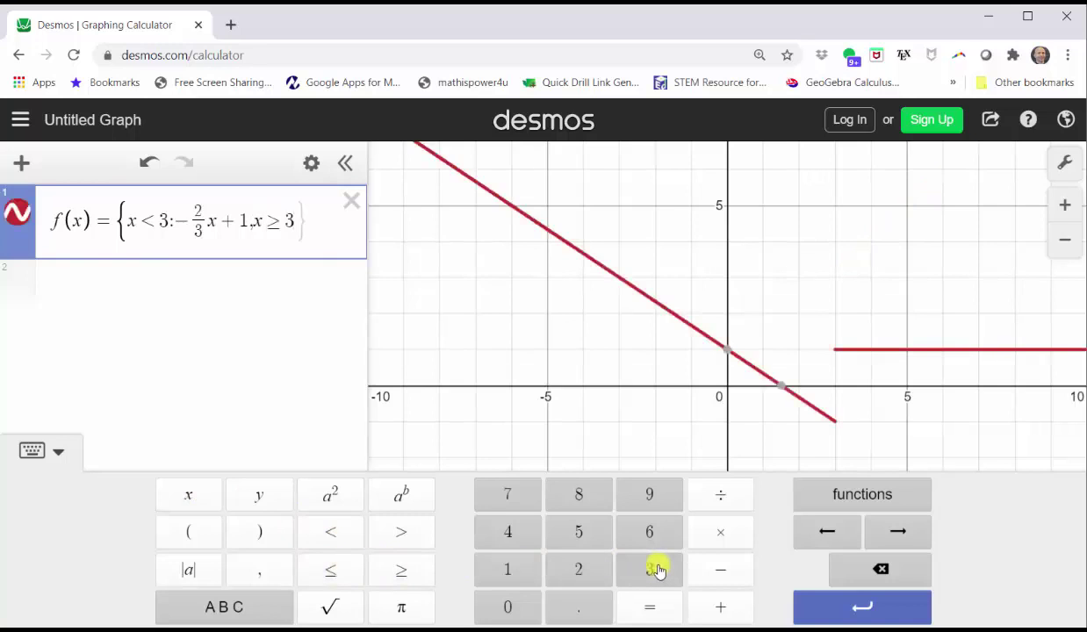
type(": ")
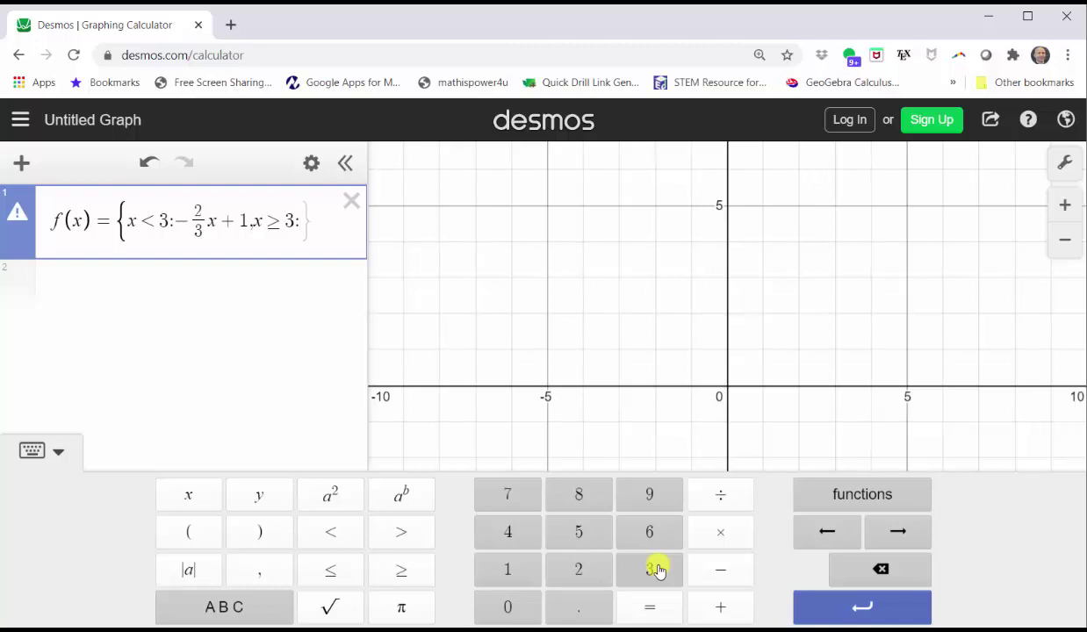
type("1/2")
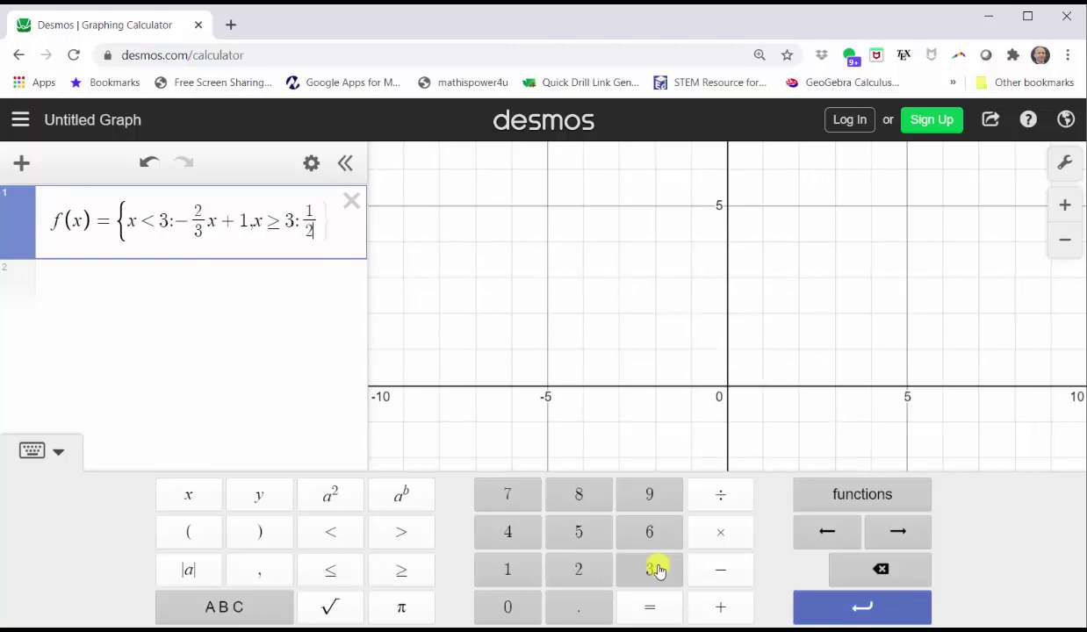
type("x ")
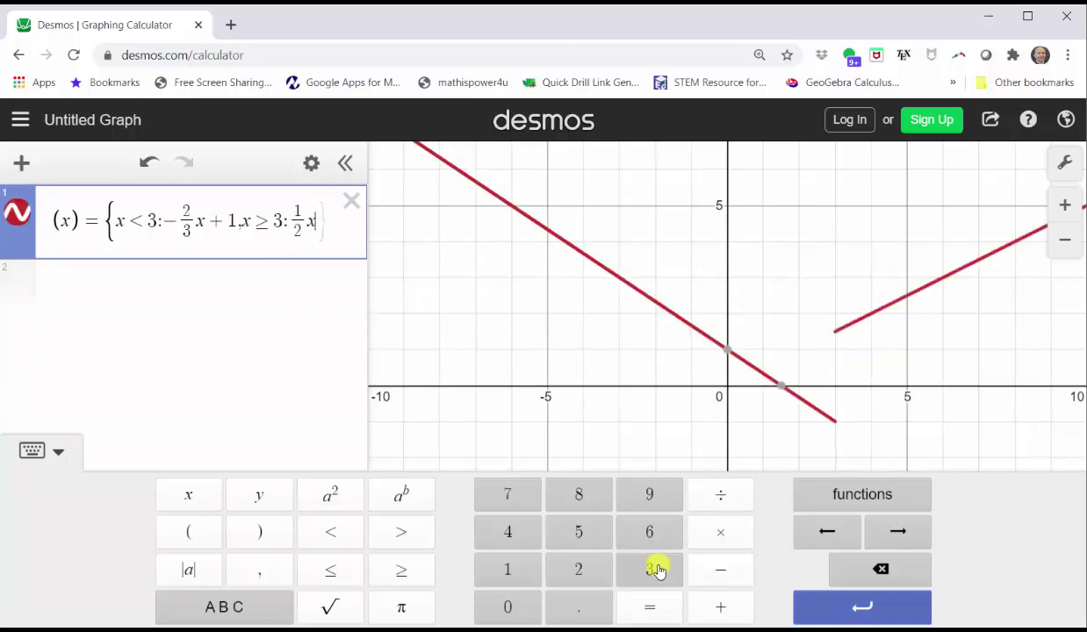
type("+ 3/2")
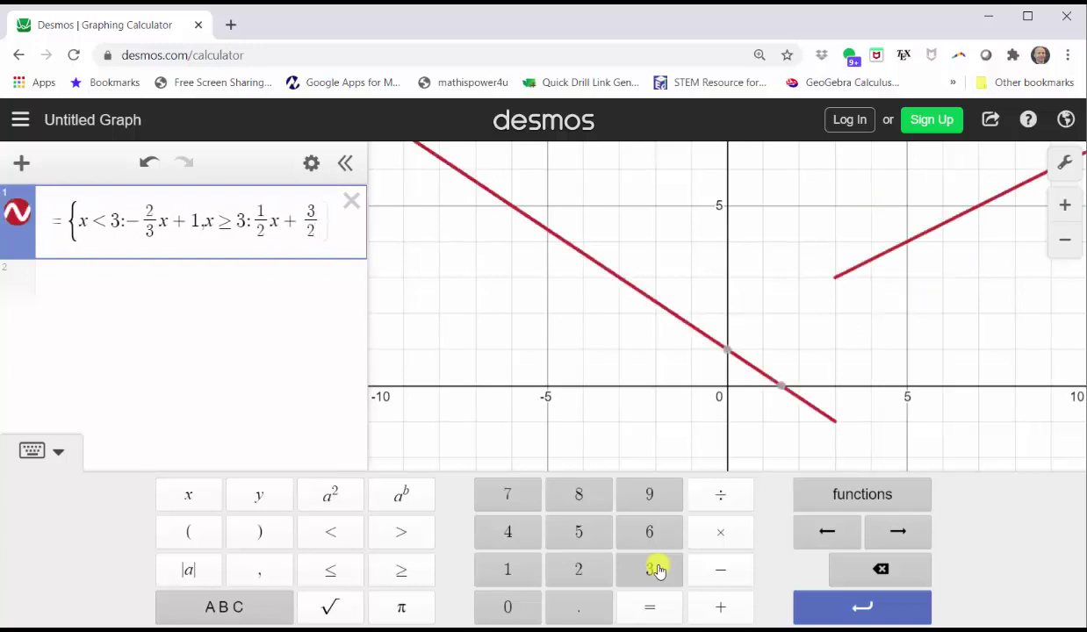
key("Right")
key("Return")
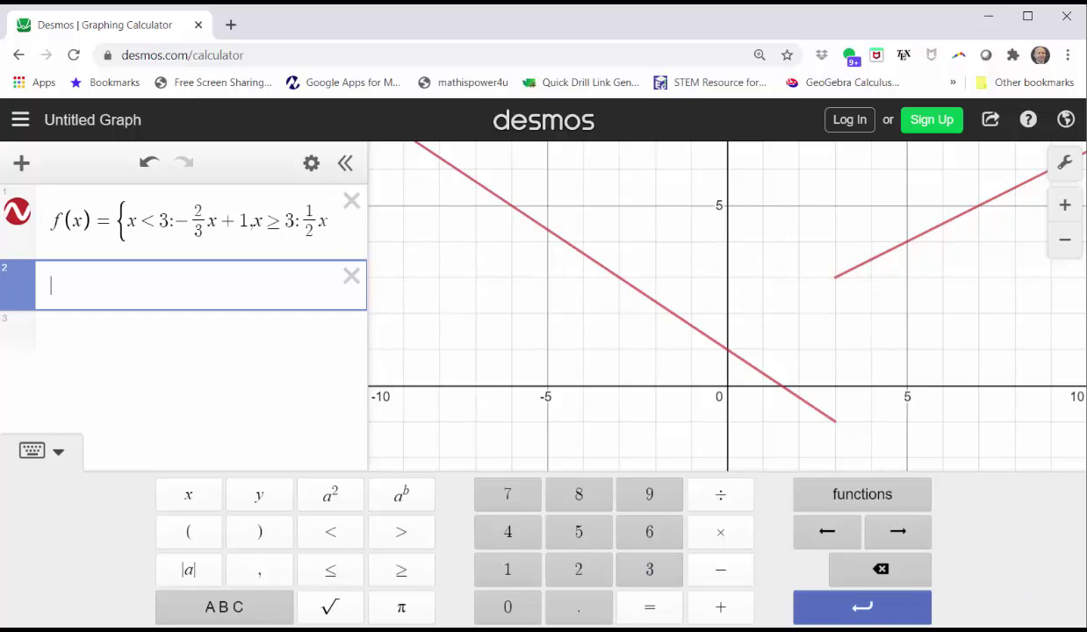
left_click(33, 454)
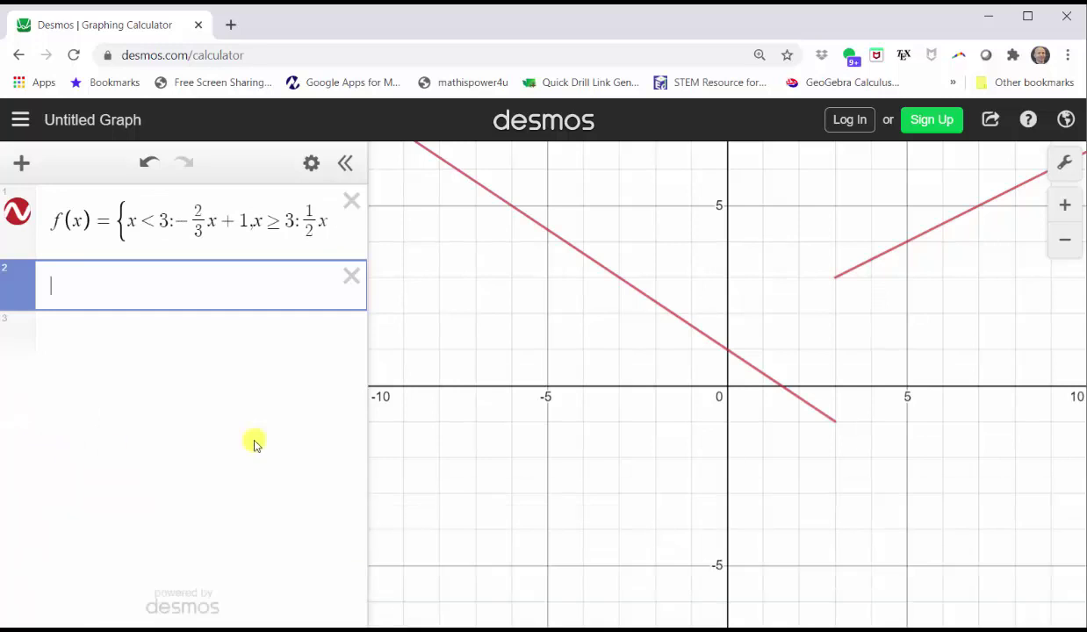
Step: Plot the point (3, −1) in the second expression line, at the end of the x < 3 piece
mouse_move(784, 391)
left_mouse_down()
mouse_move(751, 410)
mouse_move(754, 393)
left_mouse_up()
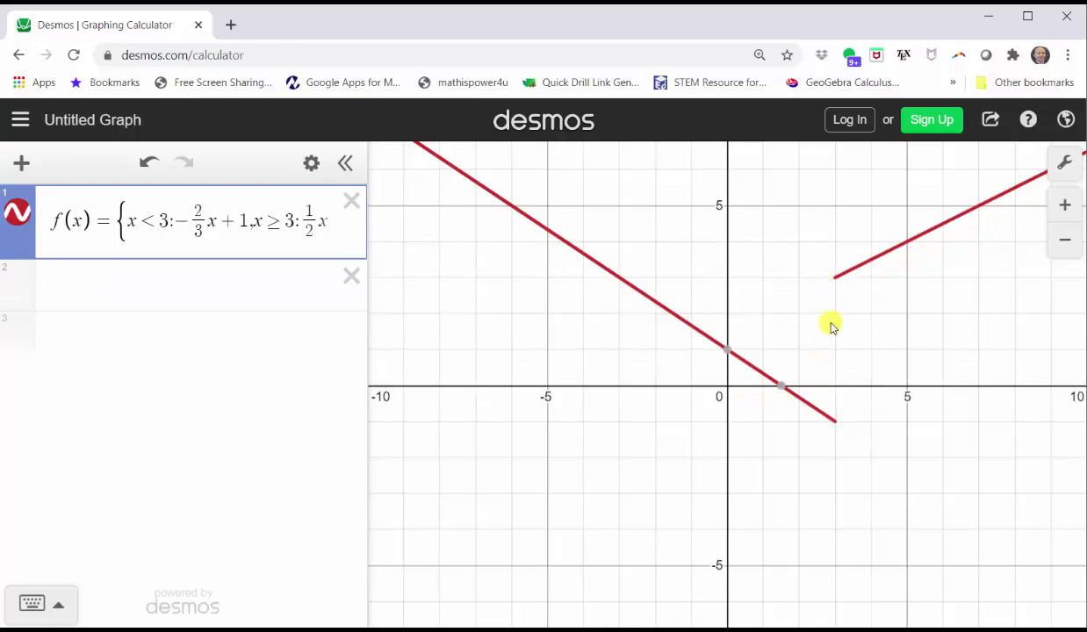
left_click_drag(842, 380, 770, 400)
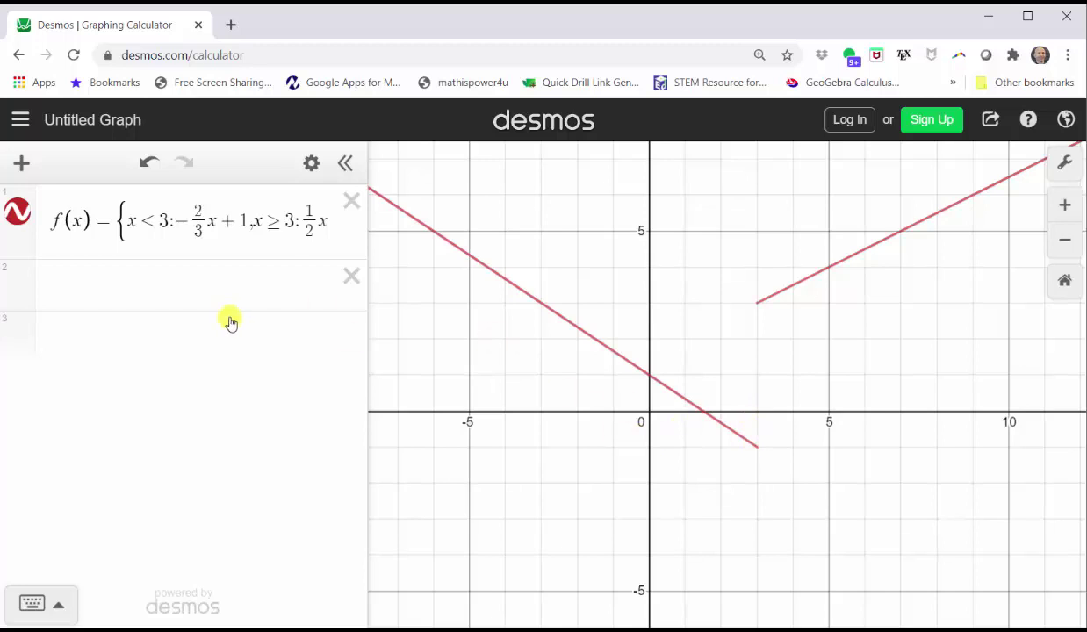
left_click(155, 277)
type("(3")
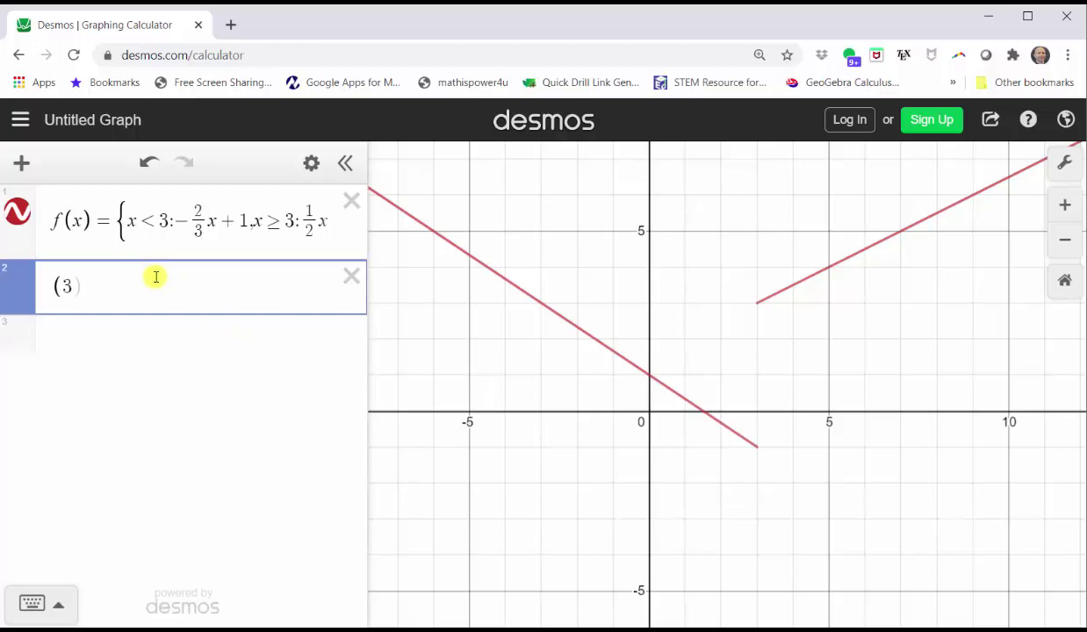
type(",1")
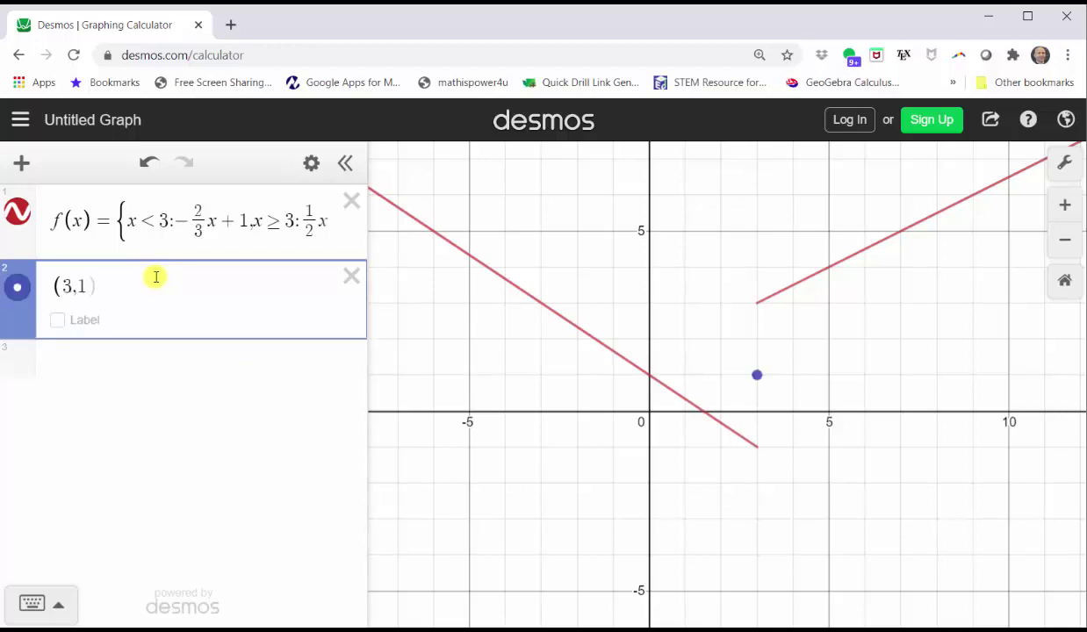
key("BackSpace")
type("-1")
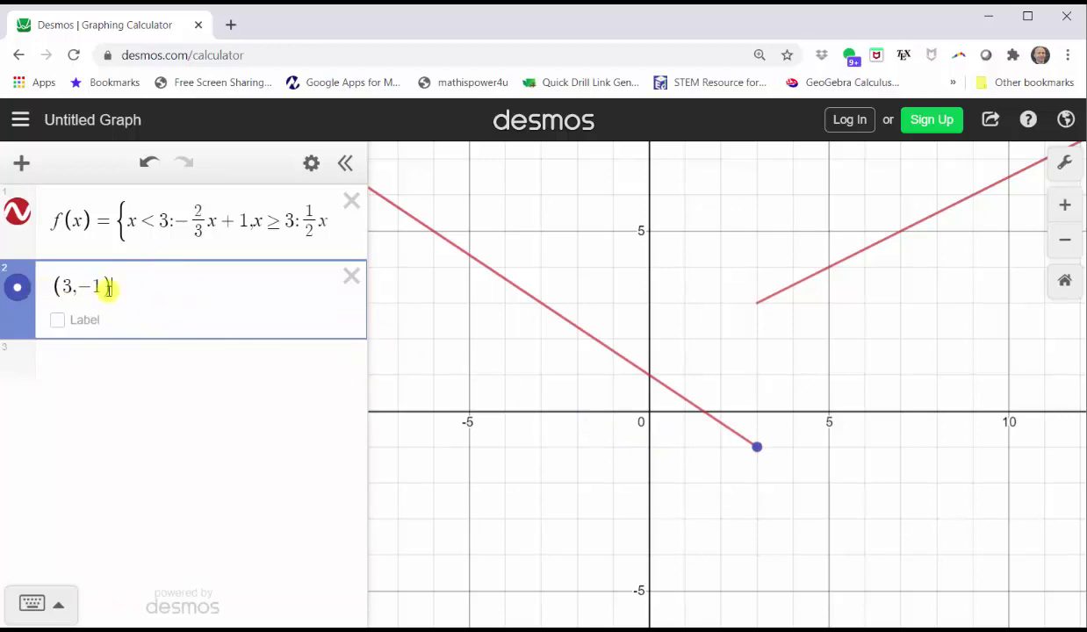
Step: Style the point (3, −1) as an open circle and colour it red
left_click(16, 289)
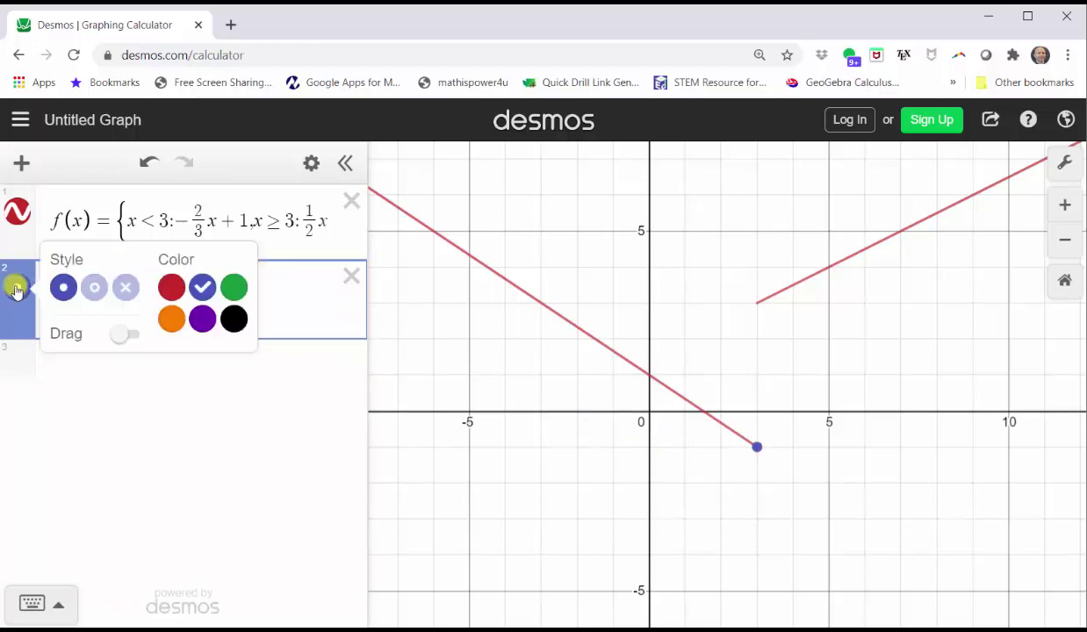
left_click(94, 287)
left_click(172, 288)
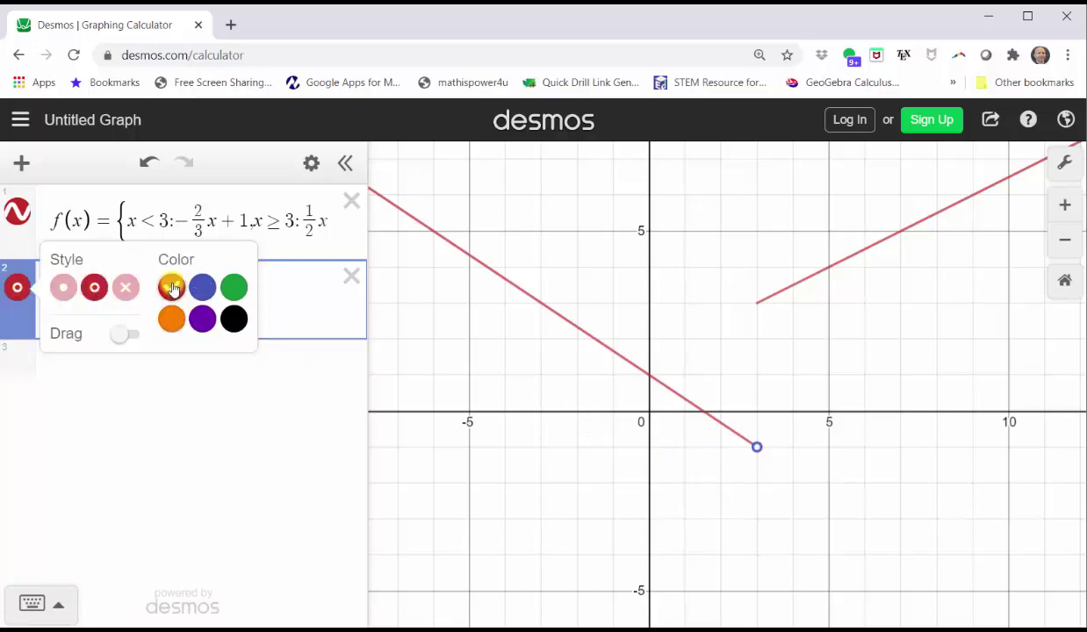
left_click(267, 278)
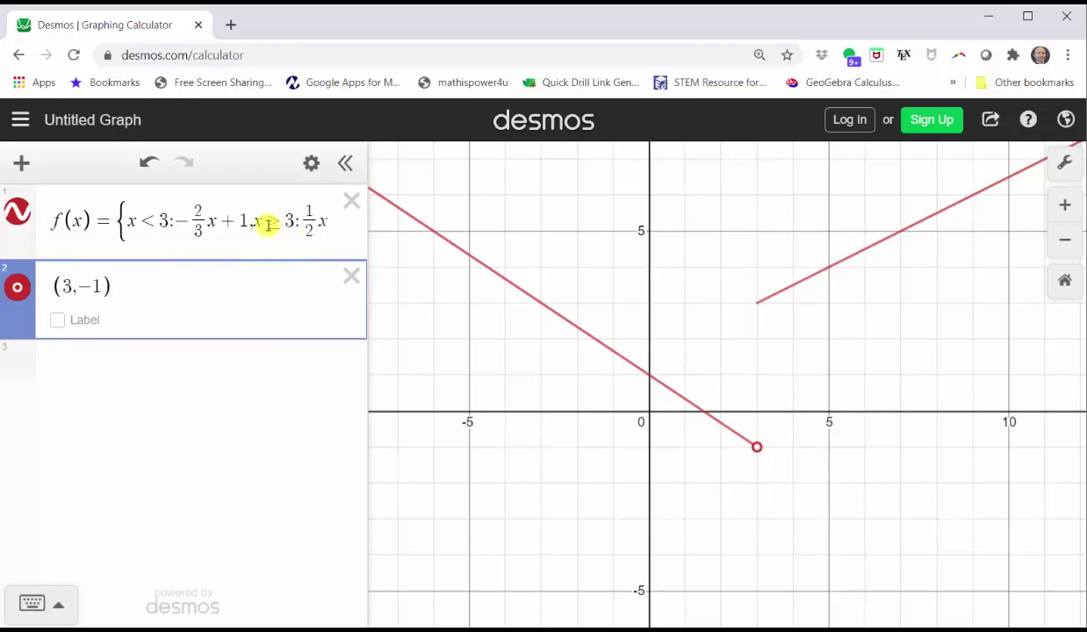
Step: Review the formula for the x ≥ 3 piece through to the end of the f(x) expression
left_click(266, 223)
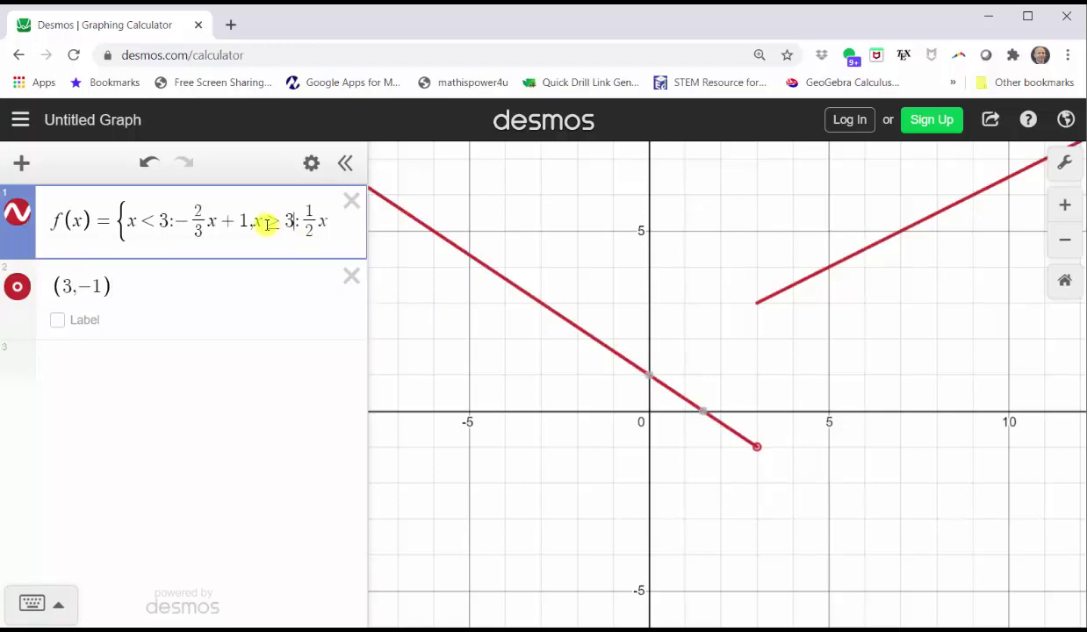
key("End")
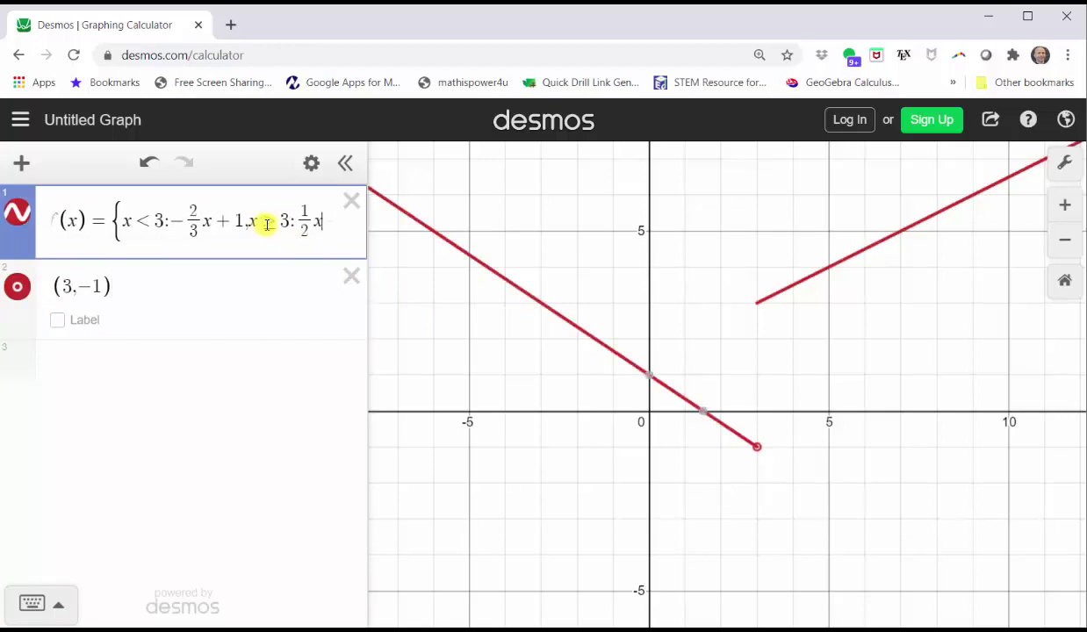
type("+3/2")
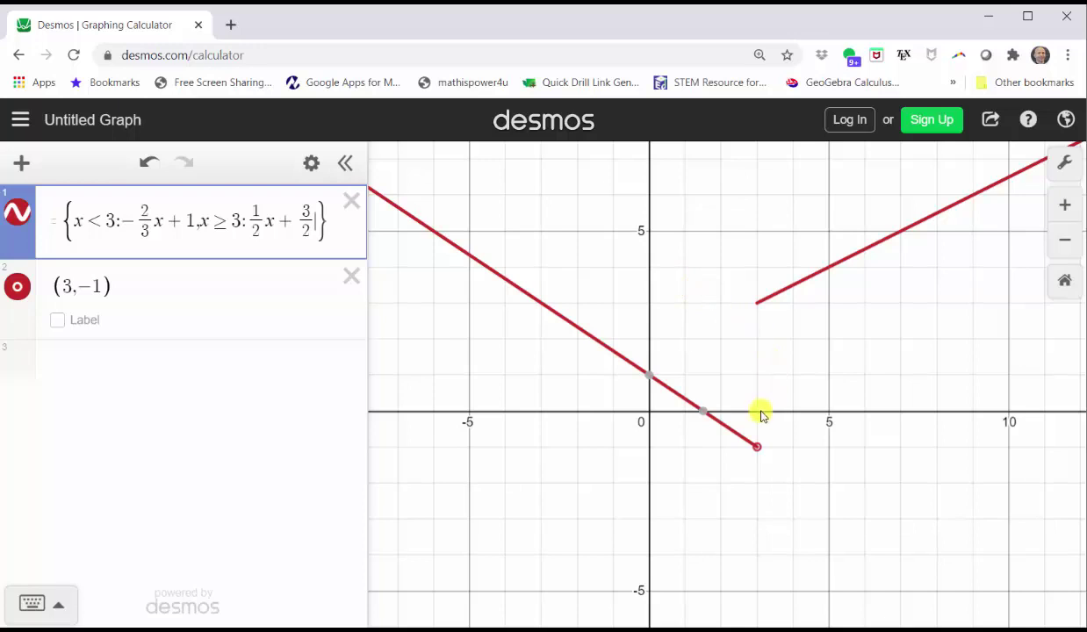
Step: Plot the point (3, 3) in the third expression line and colour its closed dot red
left_click(83, 367)
type("(")
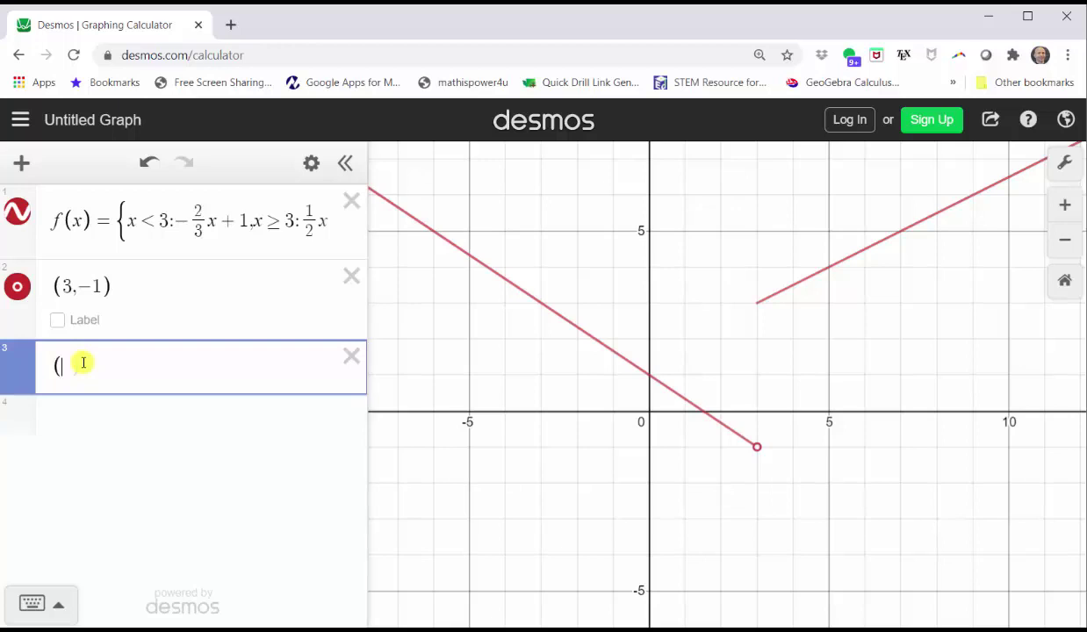
type("3,3")
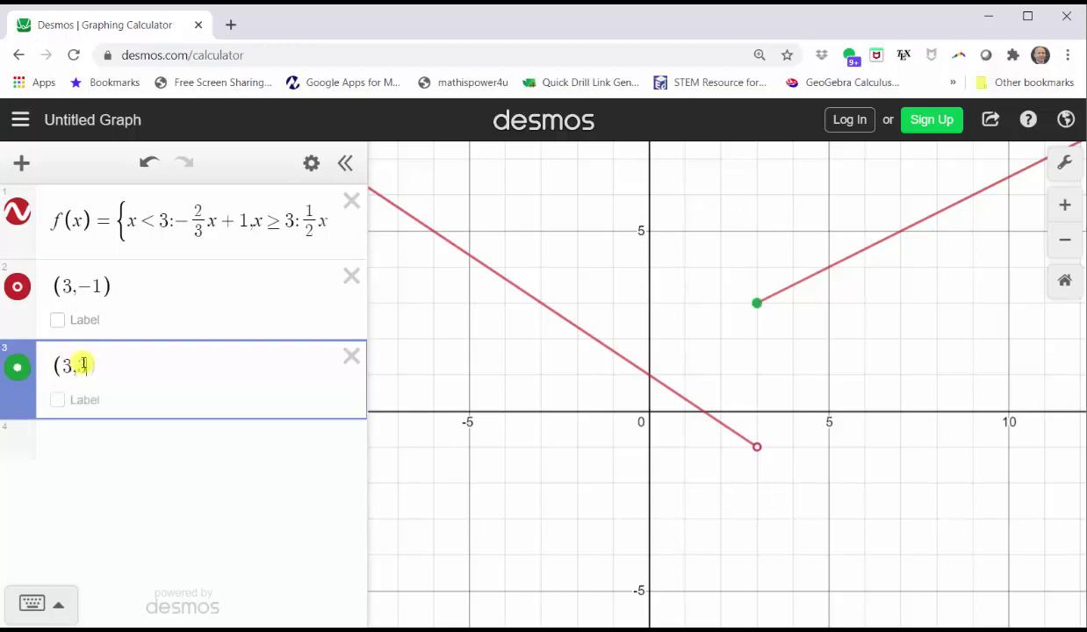
left_click(17, 370)
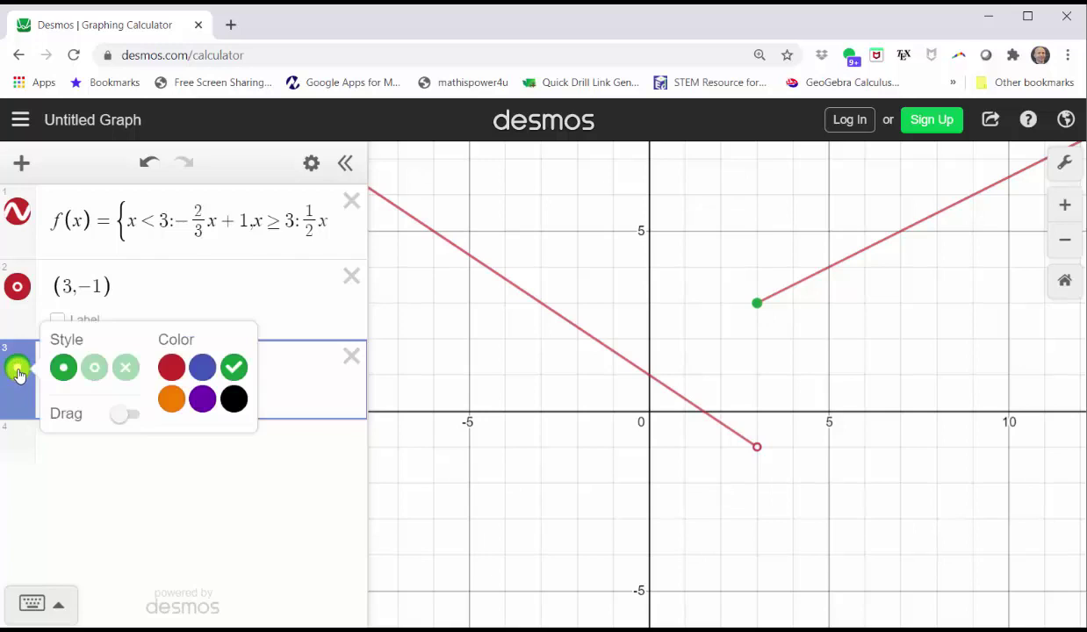
left_click(172, 367)
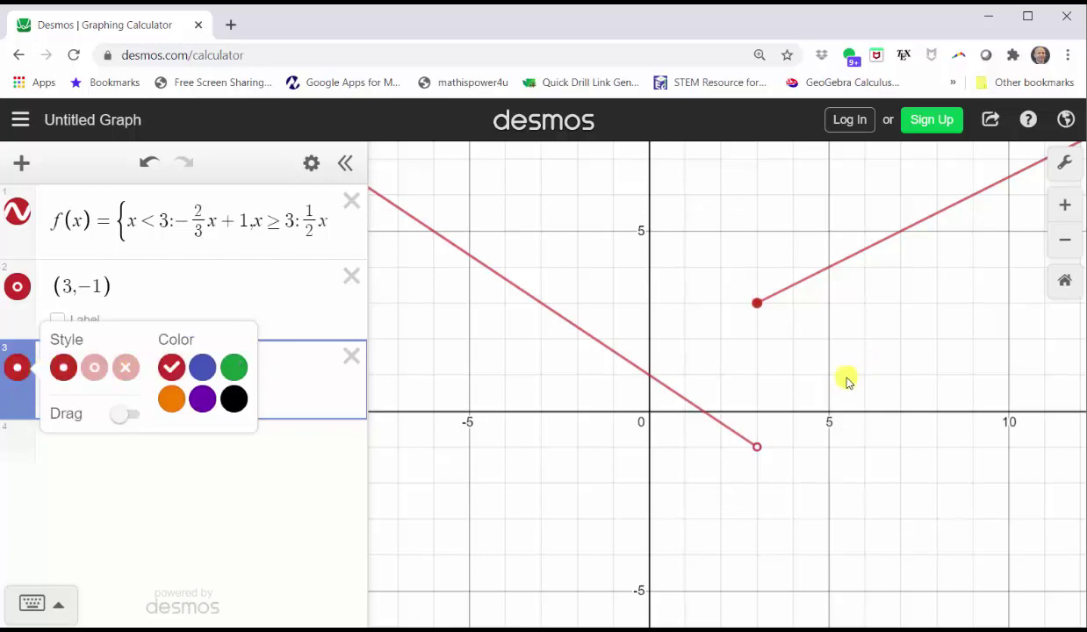
left_click(296, 355)
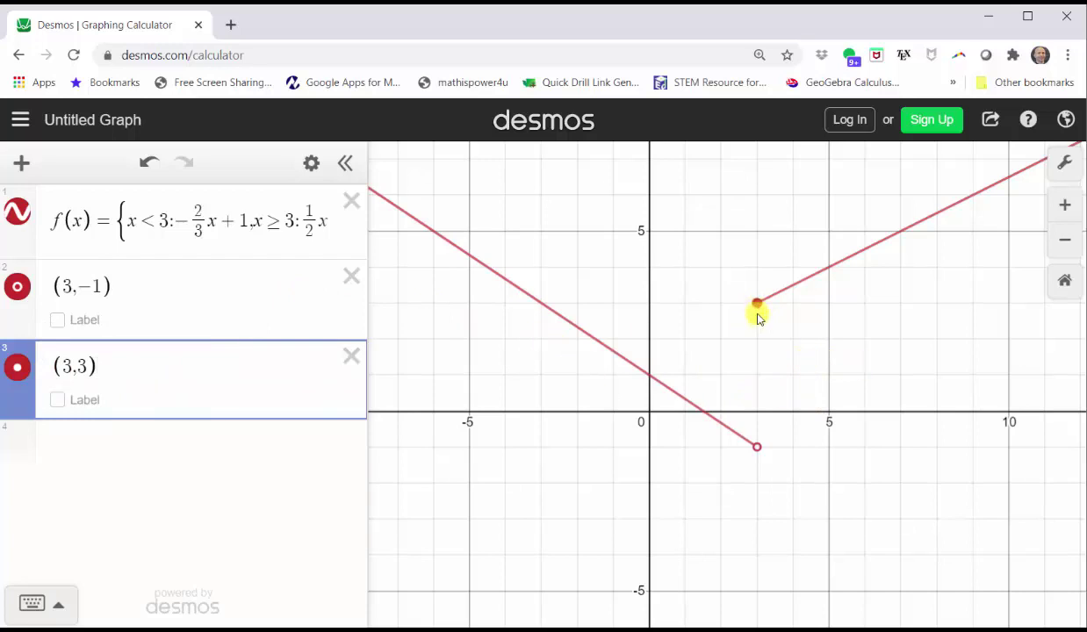
Step: Trace both pieces of f(x) to examine their coordinates near x = 3
left_click(887, 242)
left_click_drag(887, 243, 757, 305)
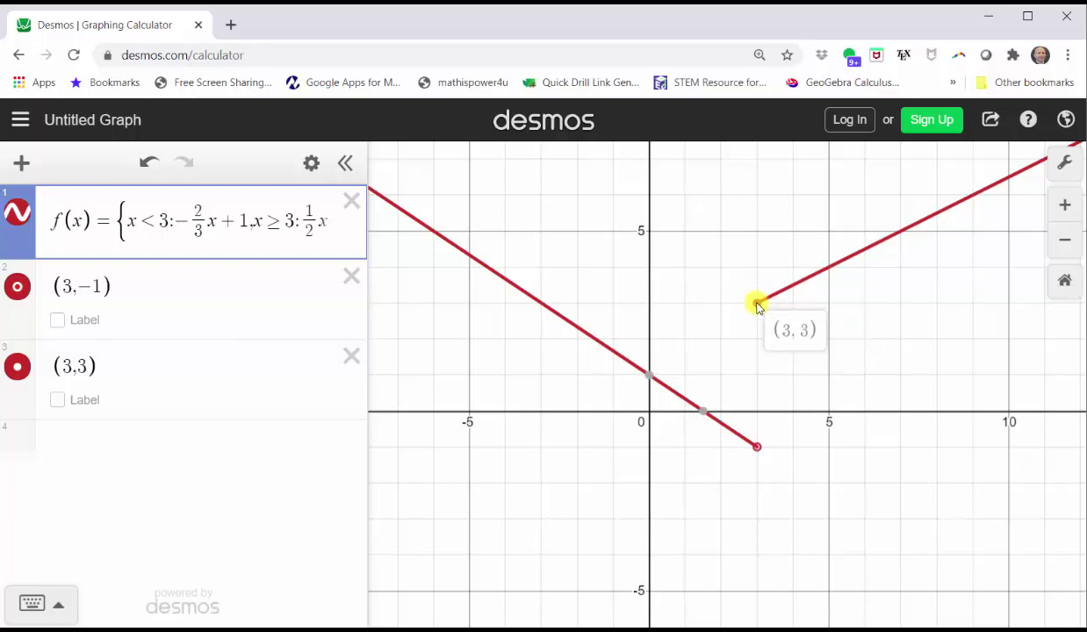
mouse_move(757, 304)
left_mouse_down()
mouse_move(707, 408)
mouse_move(747, 444)
left_mouse_up()
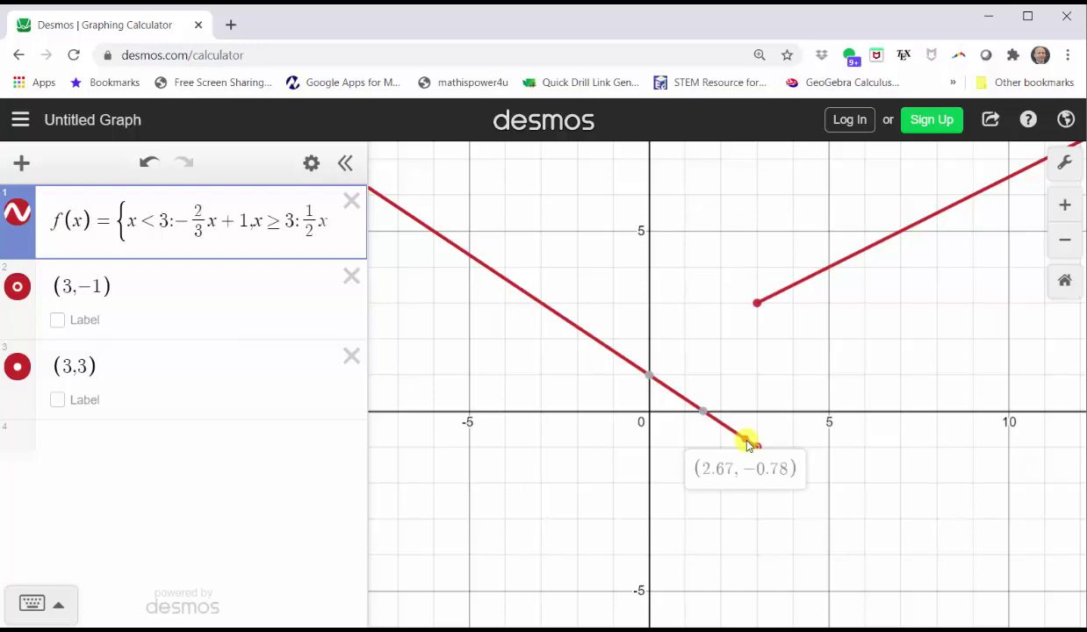
left_click_drag(747, 444, 760, 449)
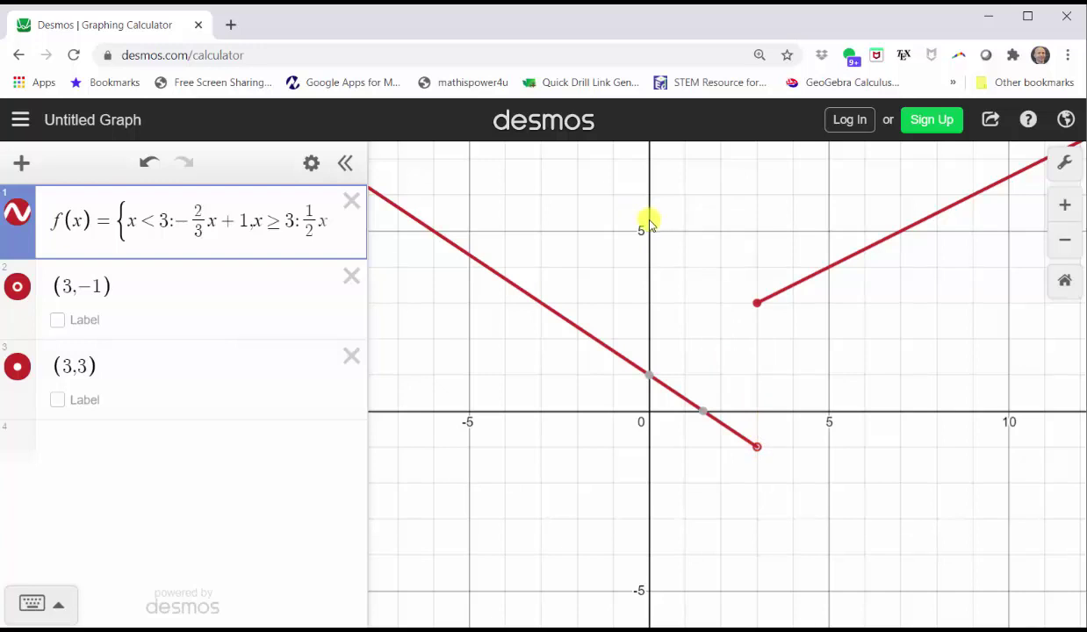
Step: Turn on Projector Mode for the graph and close the graph settings
left_click(1064, 163)
left_click(963, 179)
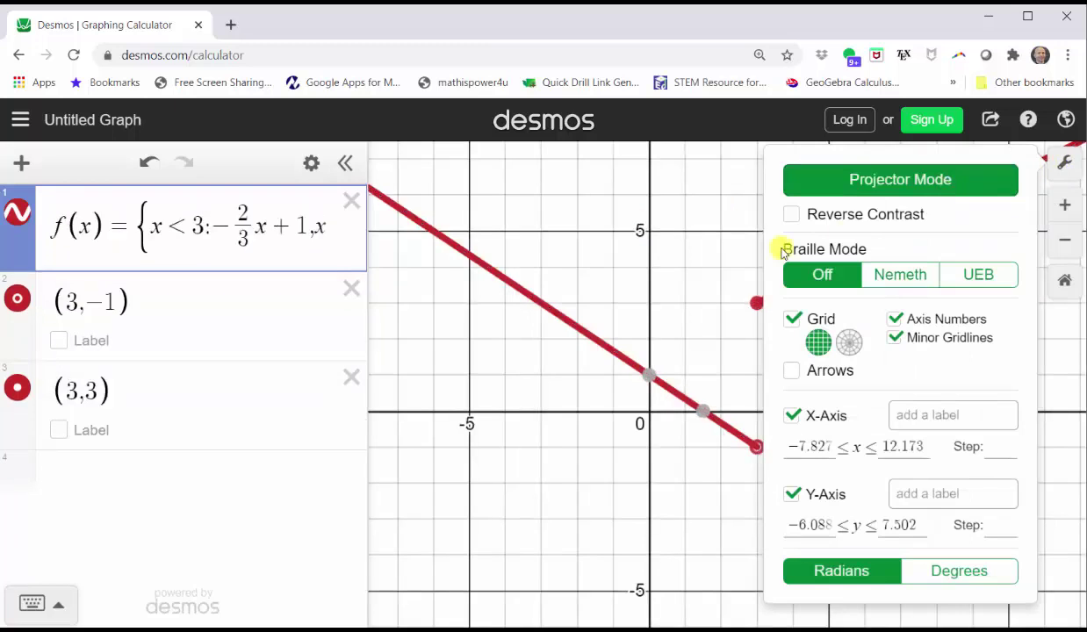
left_click(666, 253)
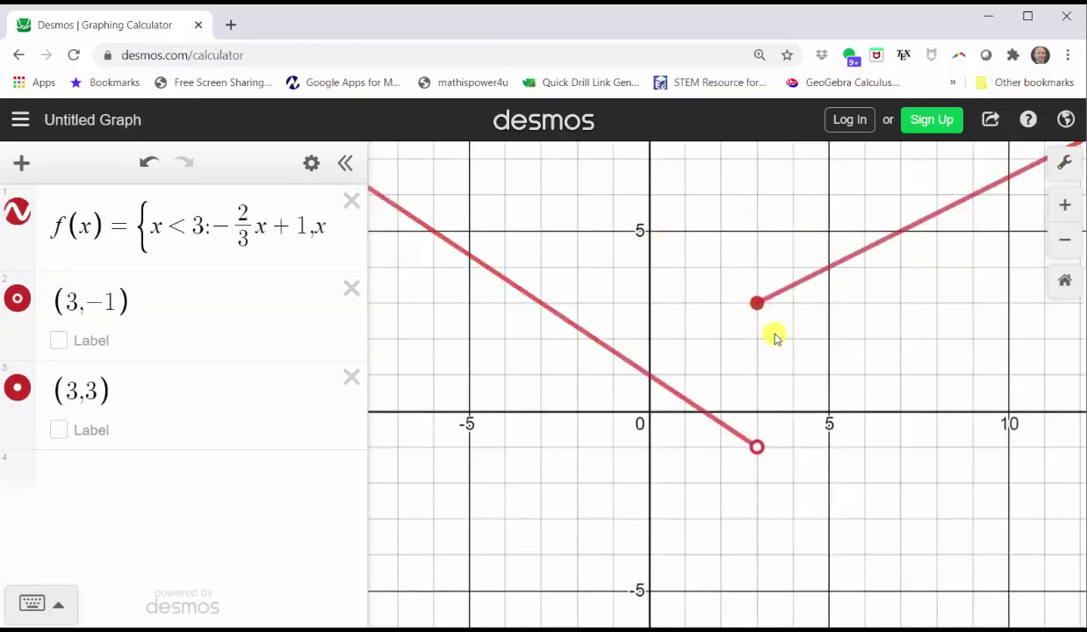